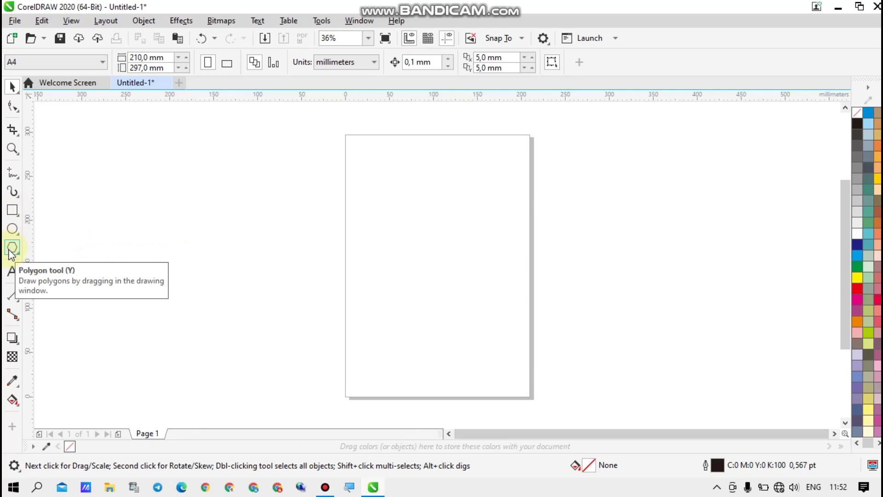
Draw a rectangle about 93 × 46 mm on the page's upper left and a square about 110 mm wide across the page's right edge.
click(11, 212)
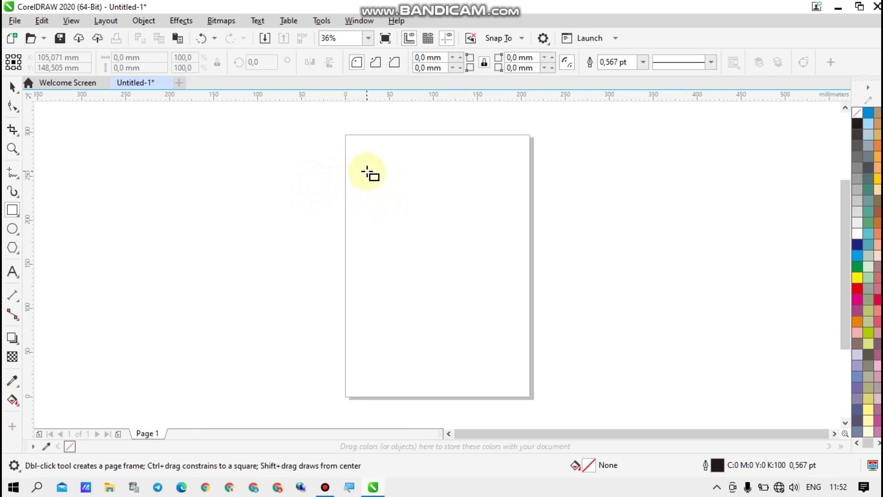
drag(367, 171, 449, 211)
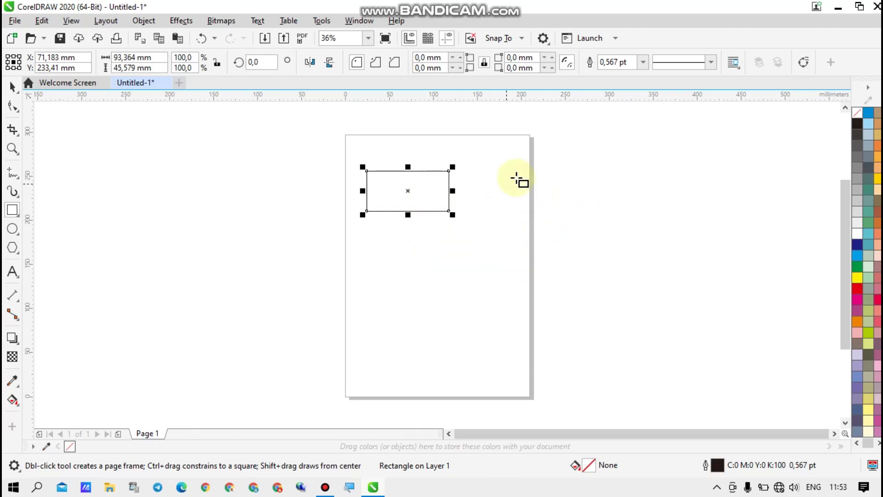
click(539, 187)
mouse_move(488, 171)
mouse_down()
mouse_move(519, 219)
mouse_move(547, 239)
mouse_move(566, 233)
mouse_move(550, 226)
mouse_up()
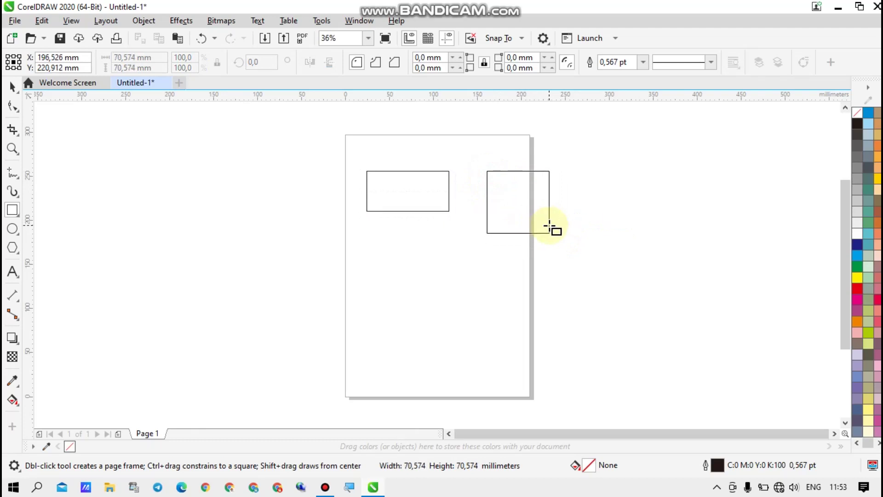
mouse_move(549, 227)
mouse_down()
mouse_move(610, 198)
mouse_move(586, 221)
mouse_up()
key(ctrl)
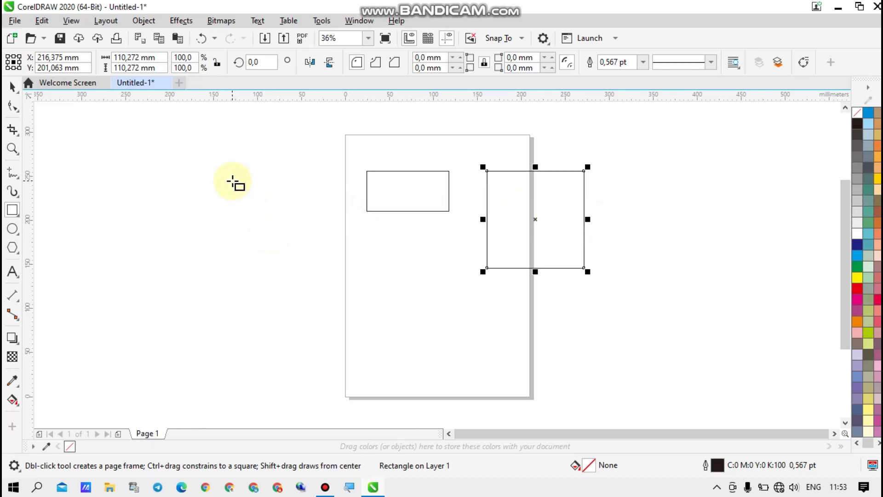
mouse_move(223, 176)
mouse_down()
mouse_move(303, 239)
mouse_move(296, 204)
mouse_up()
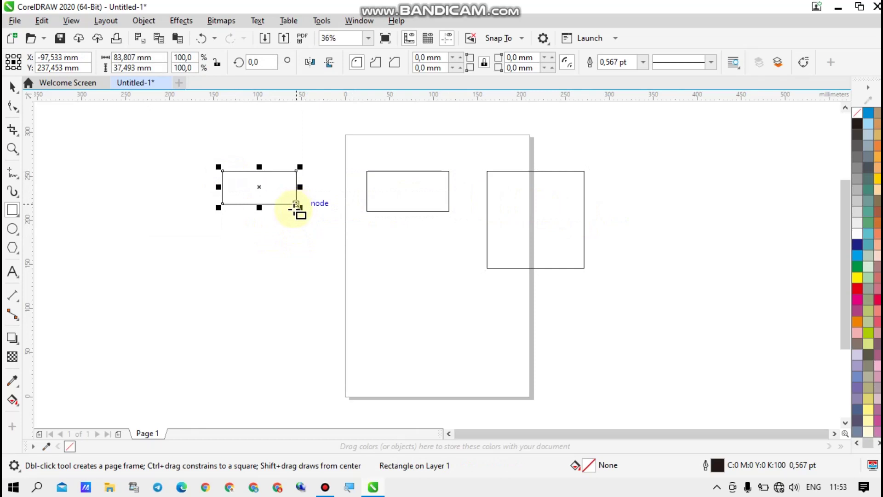
click(12, 86)
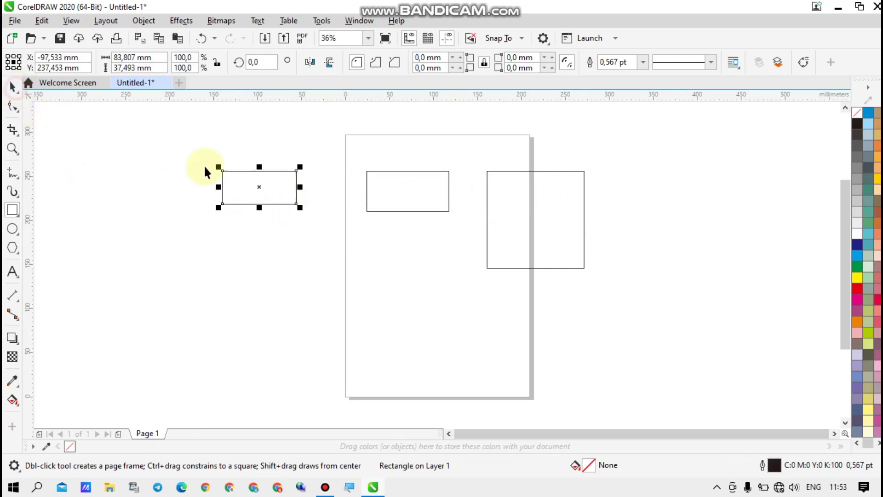
drag(178, 149, 321, 235)
key(Delete)
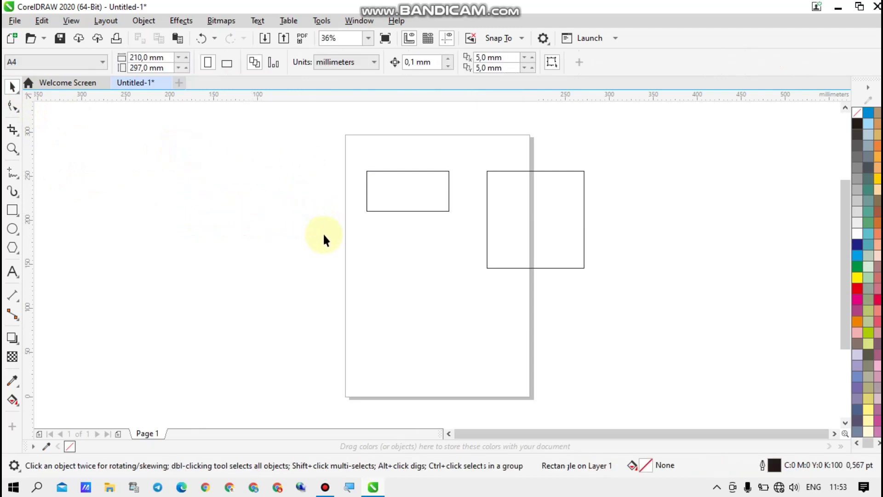
Draw a circle about 110 mm in diameter left of the page and a five-sided polygon about 74 × 78 mm right of the square.
click(12, 230)
mouse_move(176, 191)
mouse_down()
mouse_move(253, 282)
mouse_move(260, 235)
mouse_move(244, 239)
mouse_move(247, 249)
mouse_move(300, 294)
mouse_move(245, 239)
mouse_move(279, 283)
mouse_up()
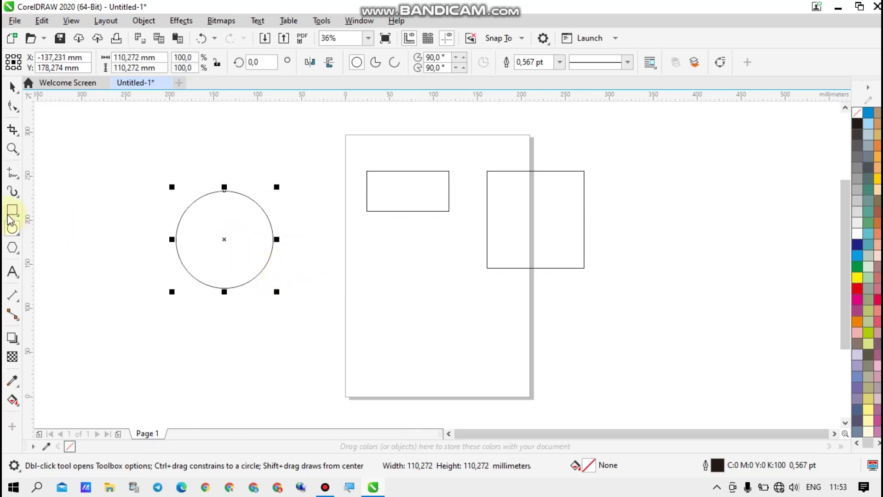
click(12, 248)
drag(650, 199, 726, 277)
click(13, 88)
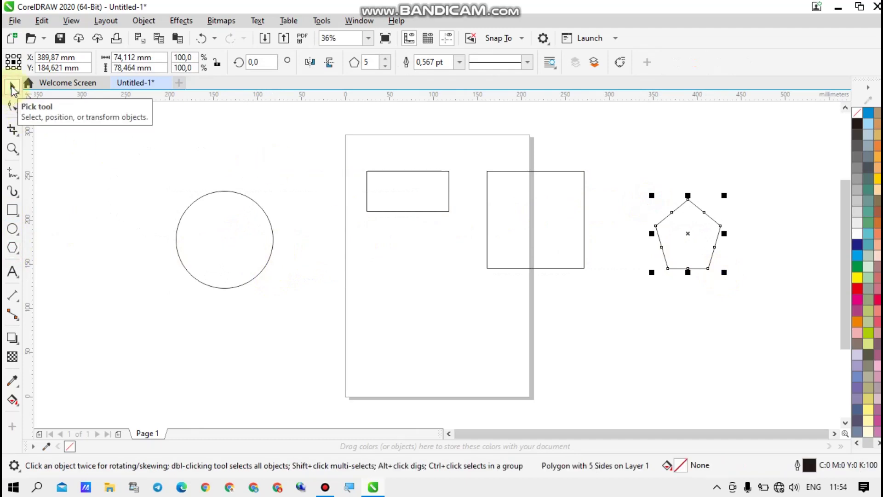
click(634, 319)
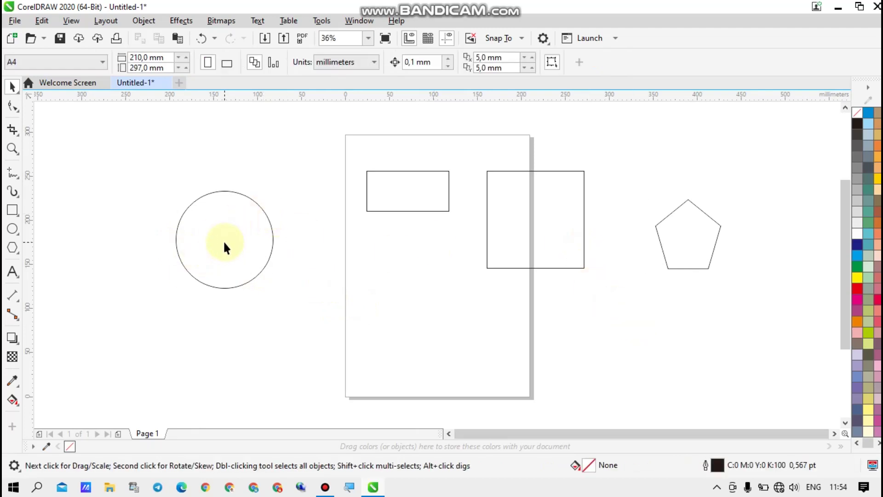
Move the circle onto the page below the rectangle and fill it with red.
drag(219, 225, 408, 289)
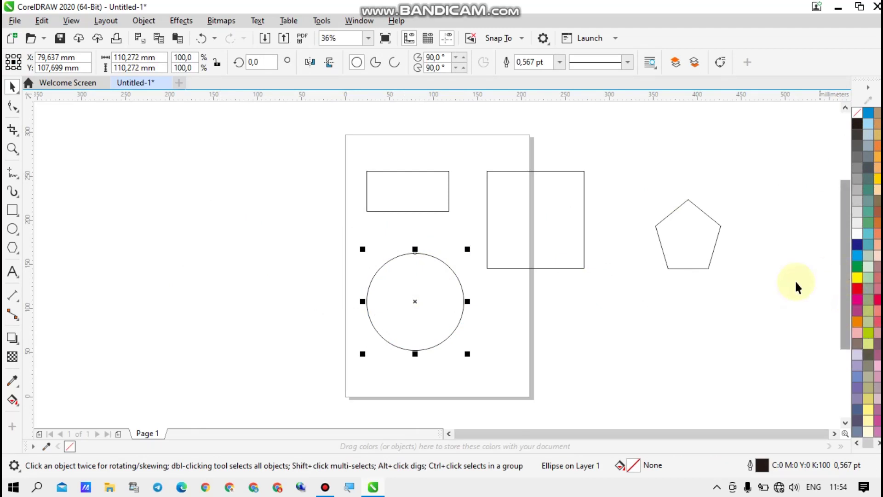
click(858, 294)
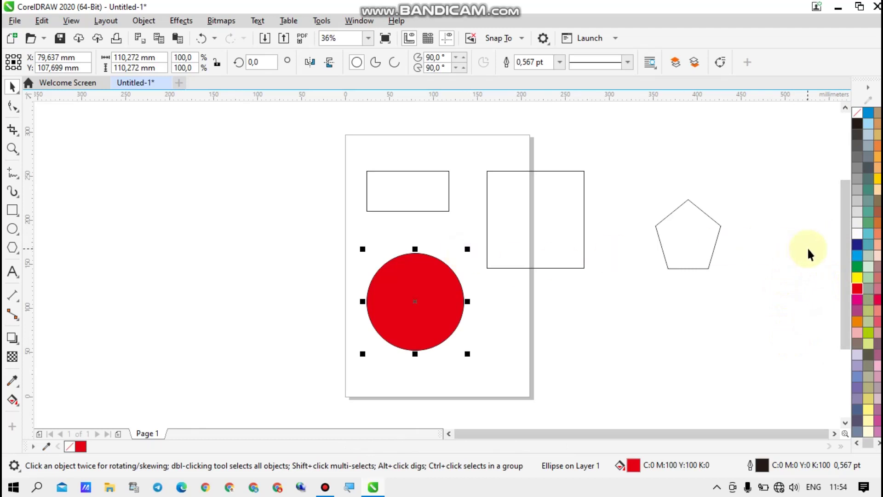
Fill the square with light grey, the rectangle with soft blue and the pentagon with dark blue.
click(558, 223)
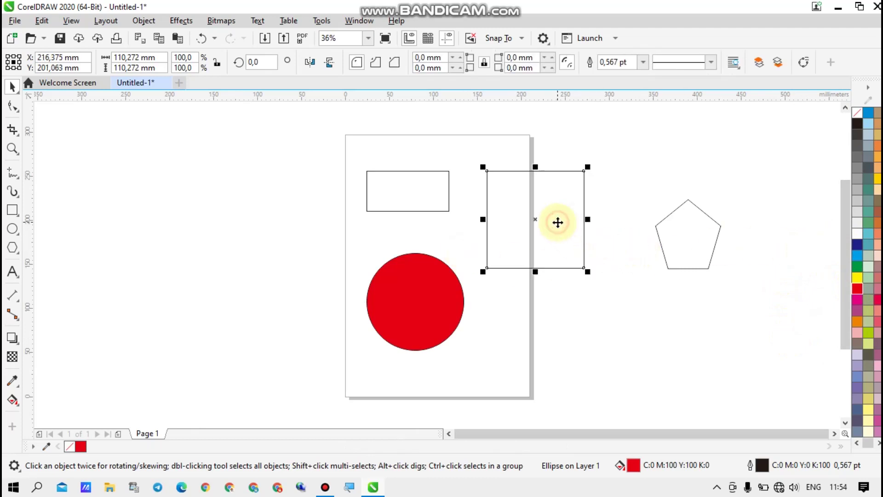
click(857, 190)
click(428, 196)
click(858, 377)
click(709, 264)
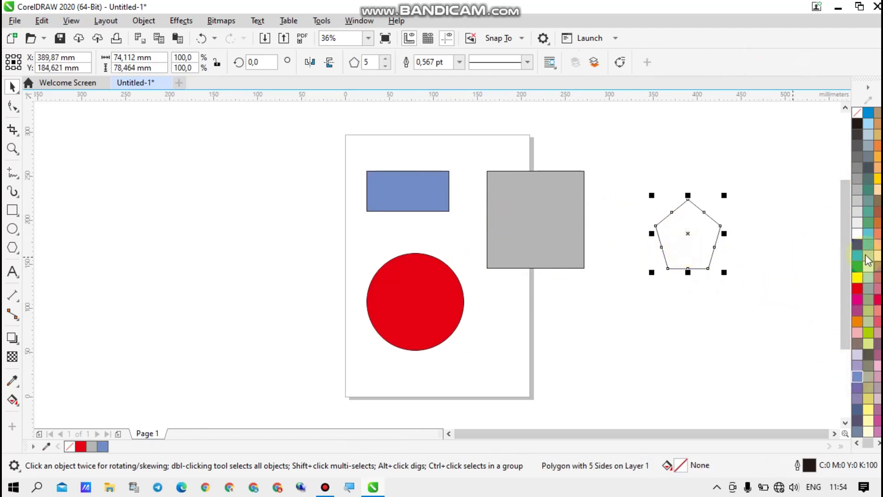
click(858, 244)
click(649, 324)
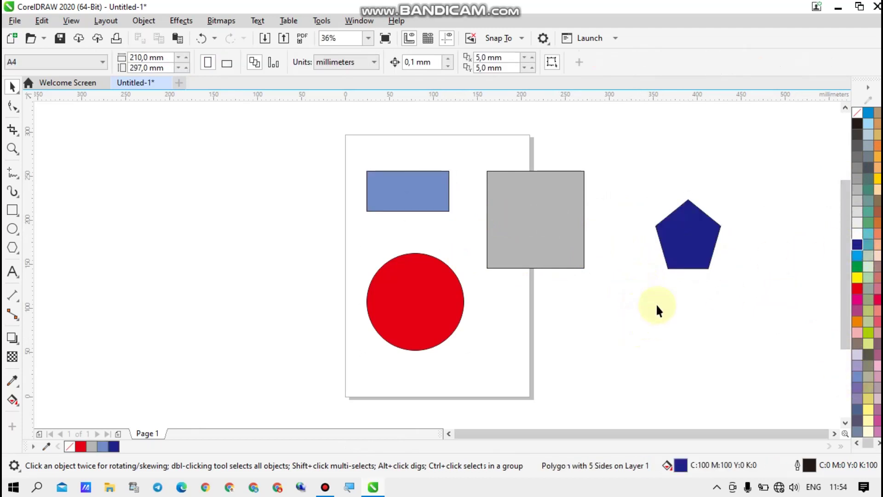
Colour the red circle's outline yellow, and replace that colour with orange.
drag(364, 263, 470, 369)
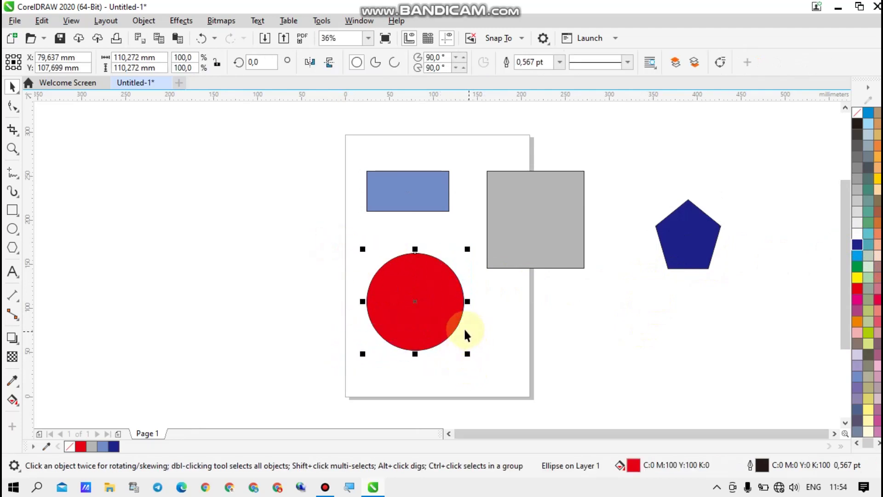
right_click(857, 277)
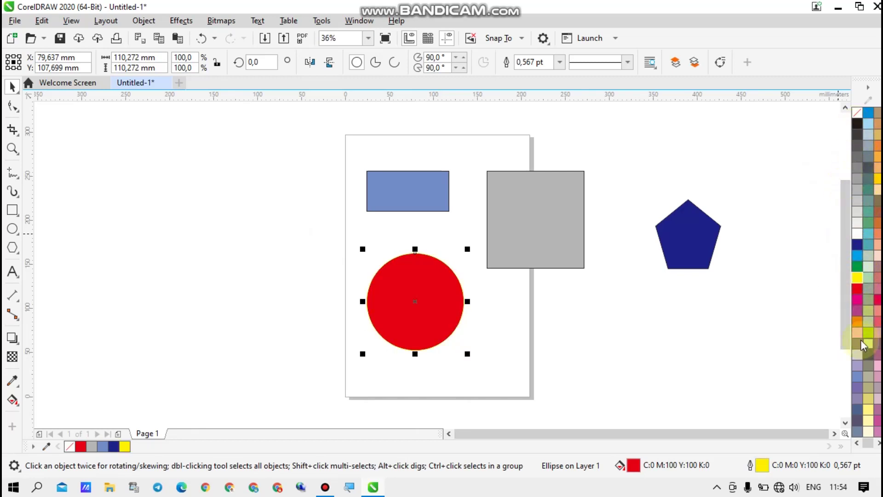
right_click(858, 322)
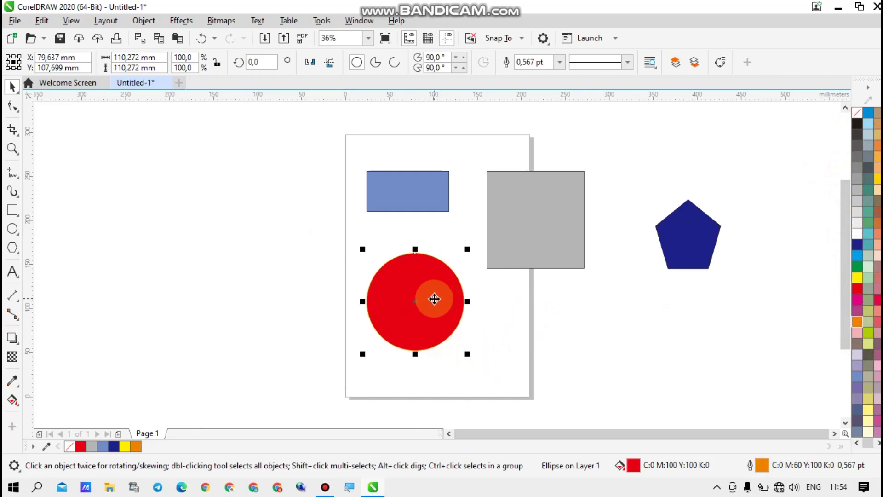
Open the circle's outline pen settings, switch the width unit to centimeters and set the width to 0.3 cm.
double_click(755, 466)
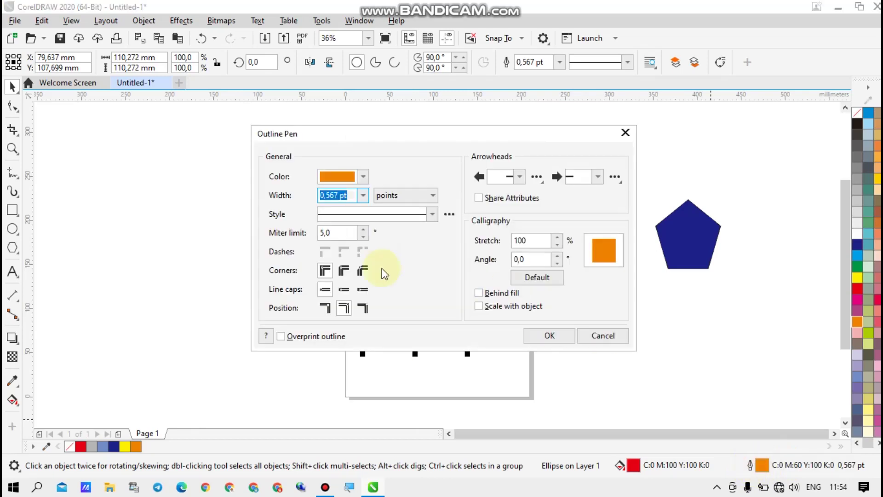
drag(369, 139, 153, 136)
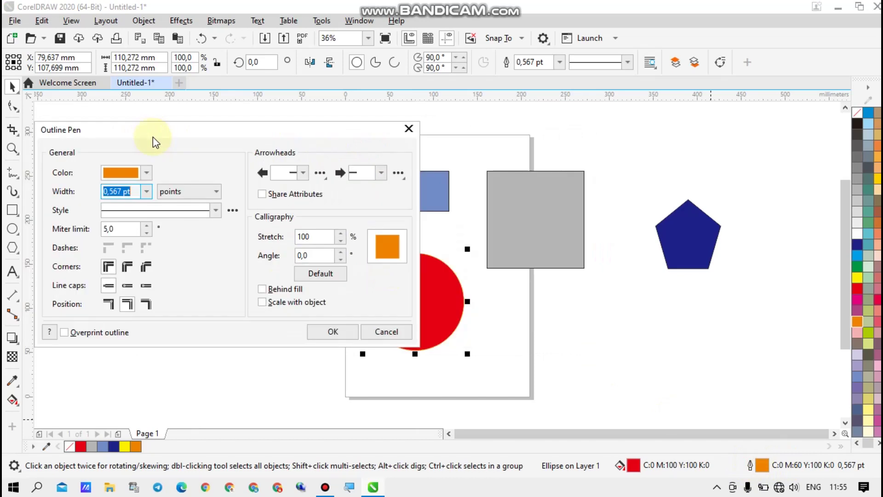
click(207, 191)
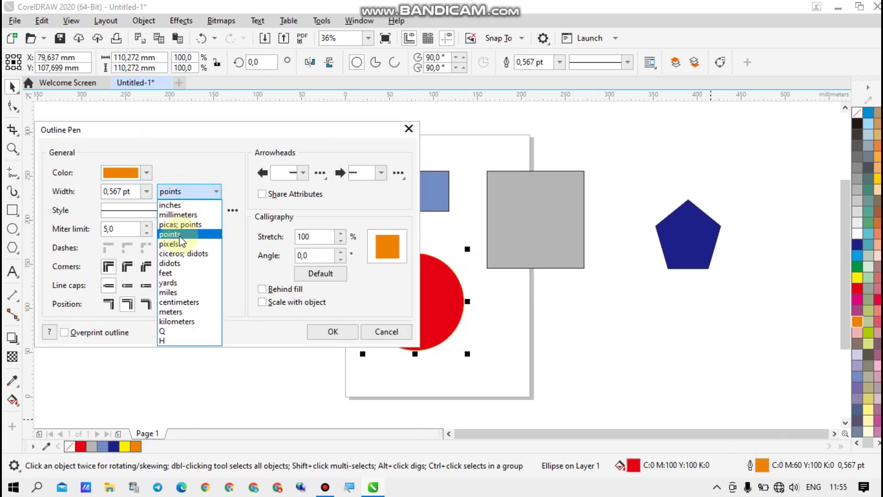
click(174, 302)
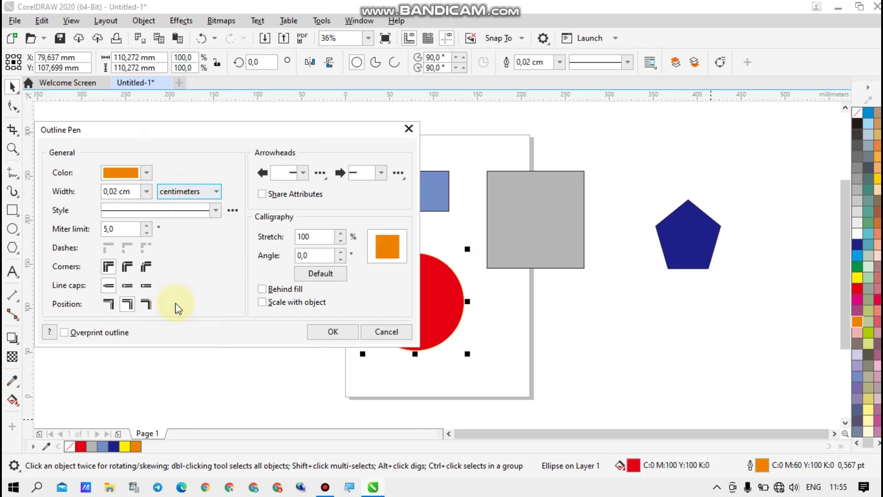
click(146, 193)
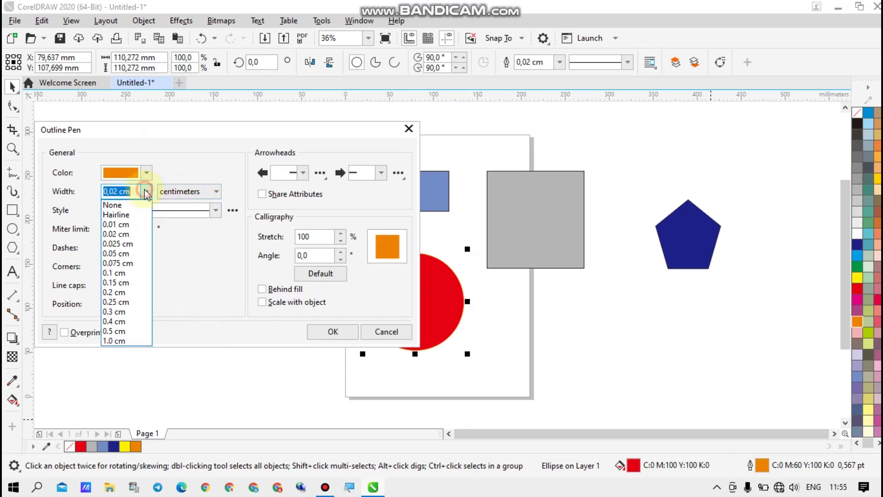
click(108, 312)
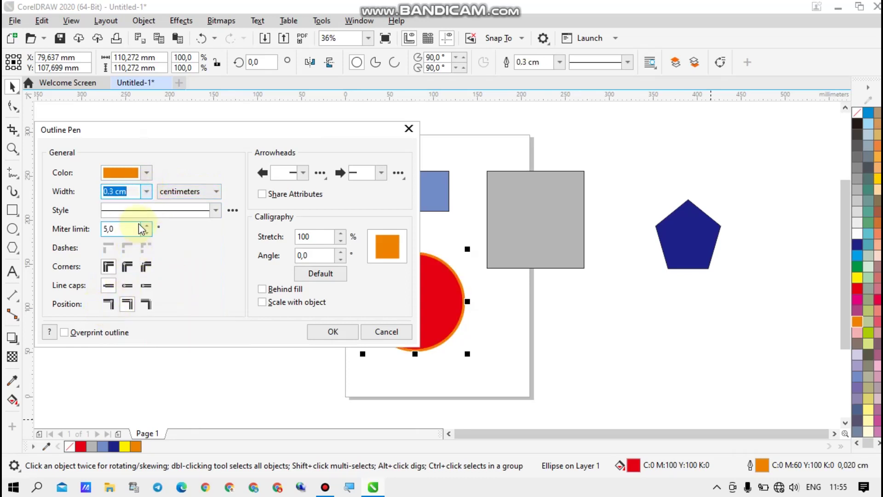
Give the outline round corners and round line caps, and enable Behind fill and Scale with object.
click(125, 269)
click(129, 284)
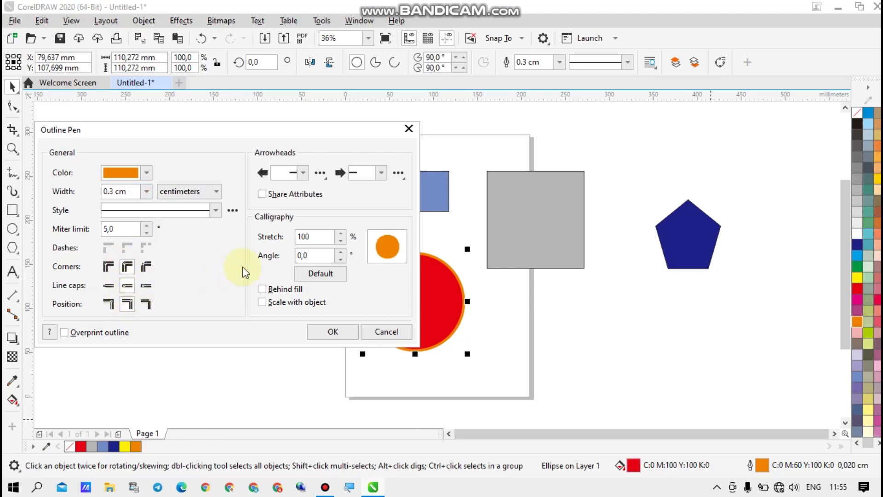
click(263, 290)
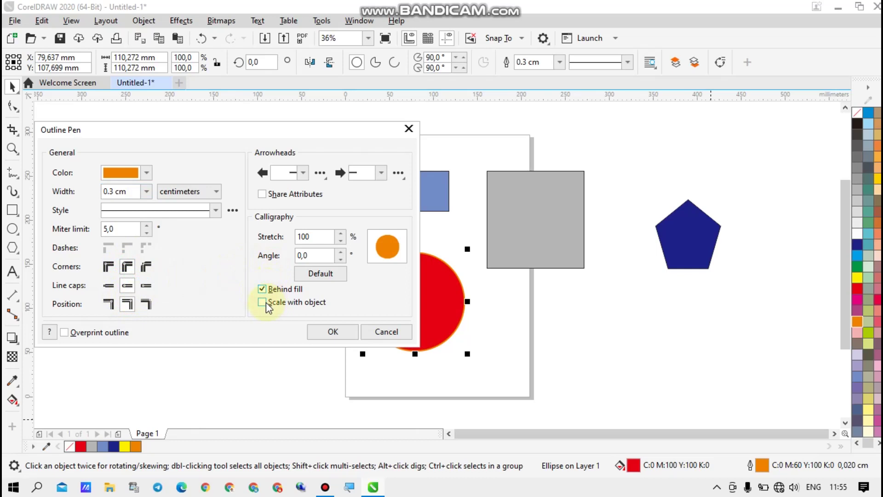
click(266, 302)
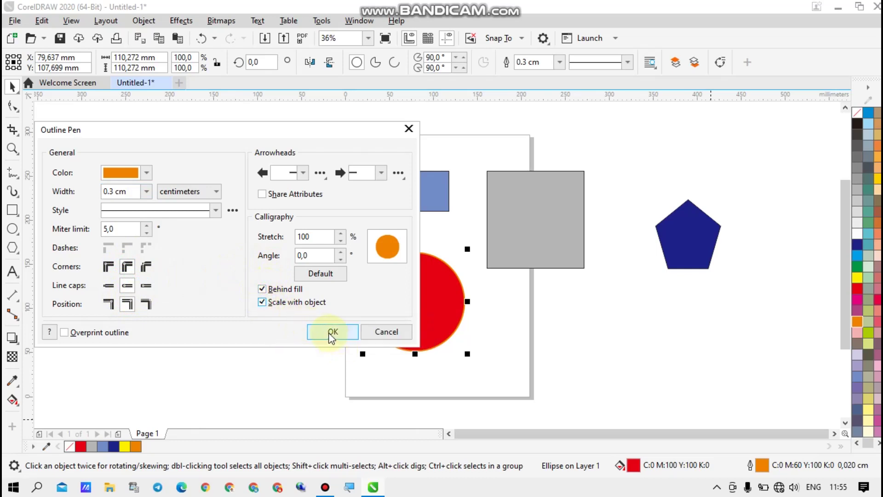
Set the circle's outline width to 0.5 cm and apply the outline pen settings.
click(146, 191)
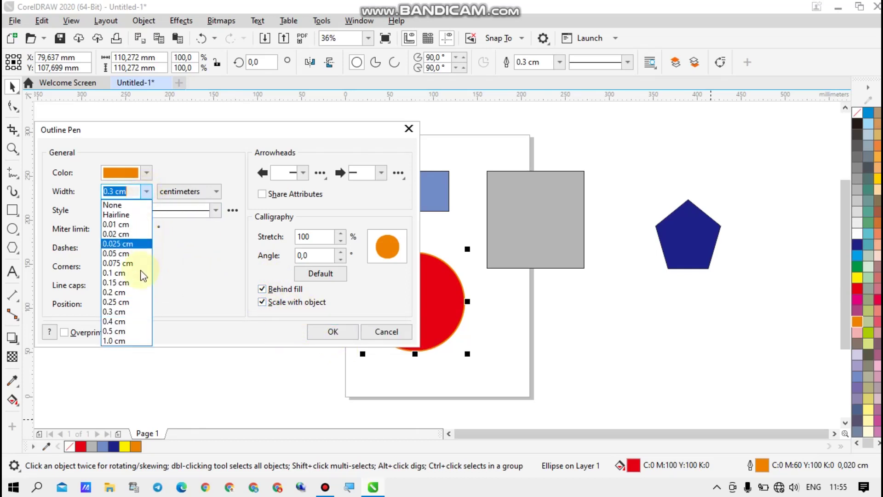
click(118, 332)
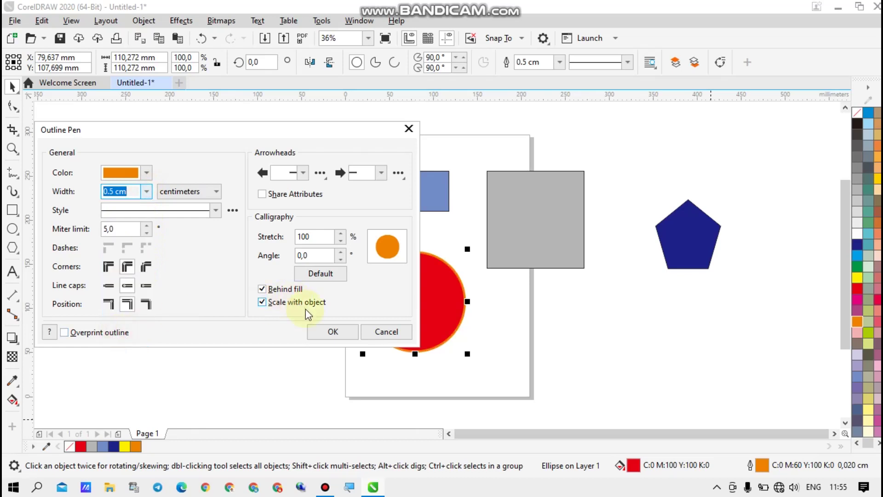
click(328, 332)
click(325, 331)
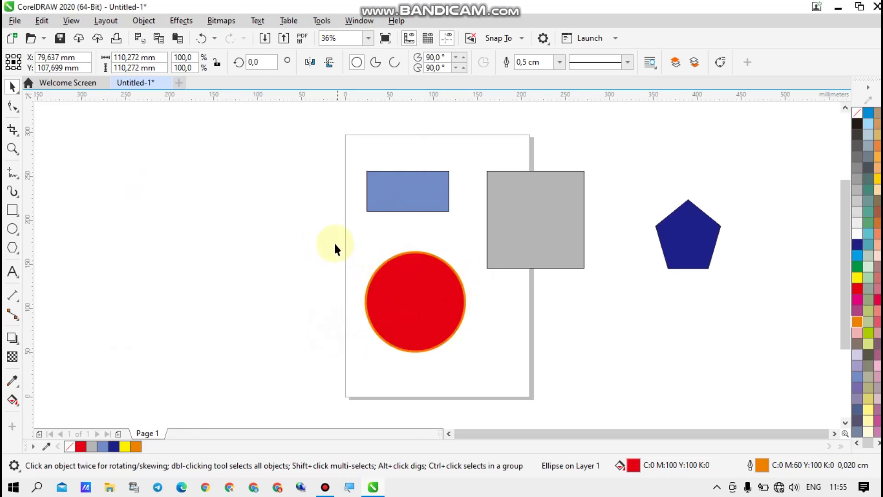
Try dark blue and white on the circle's outline, and settle on yellow.
drag(321, 235, 499, 388)
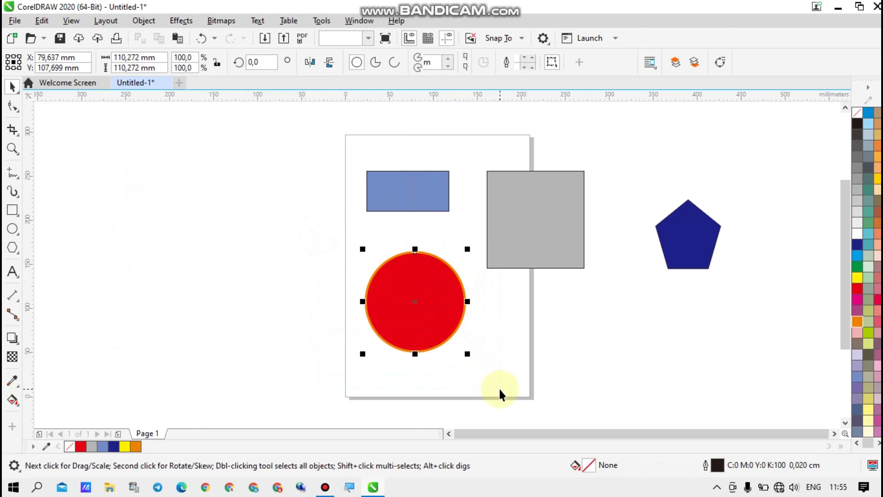
click(368, 37)
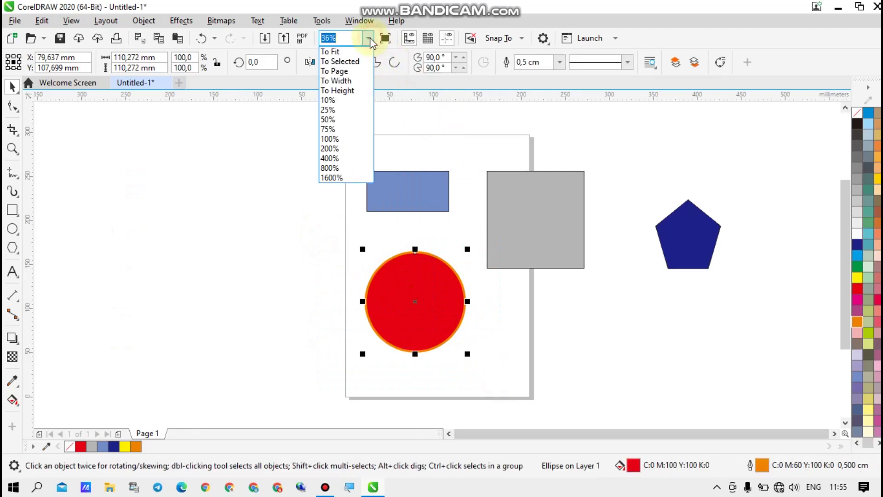
click(357, 61)
click(704, 259)
click(582, 229)
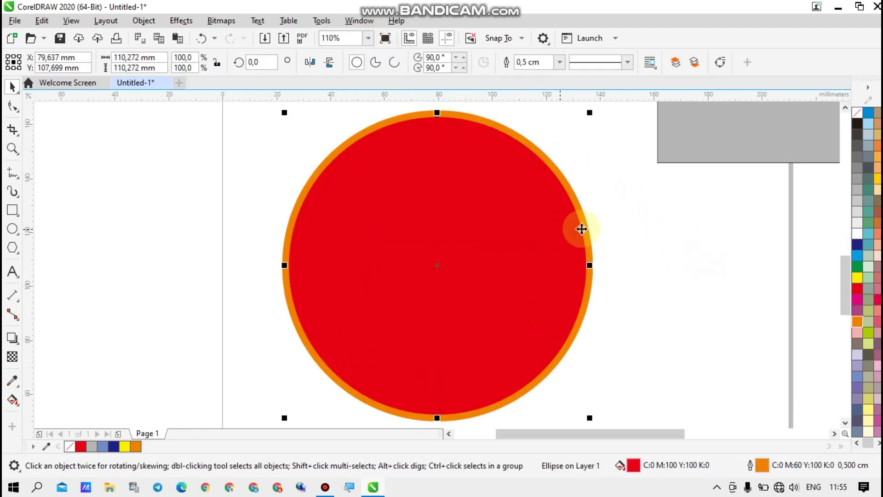
right_click(858, 245)
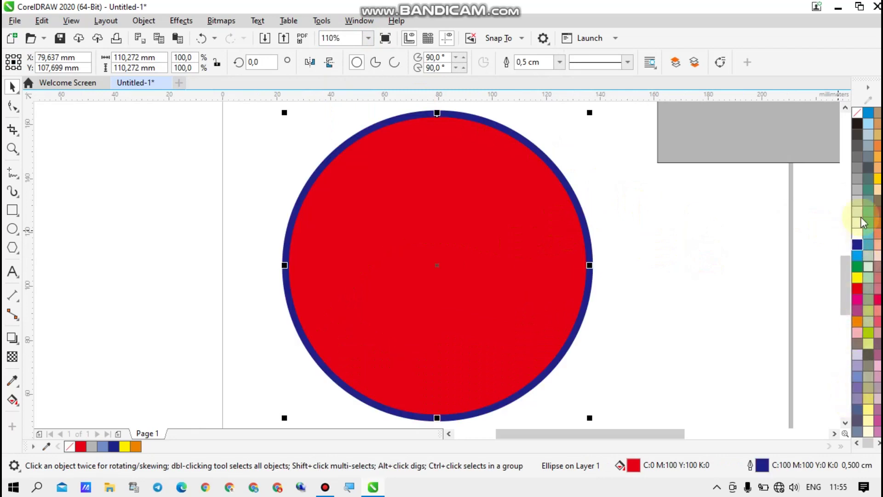
right_click(857, 233)
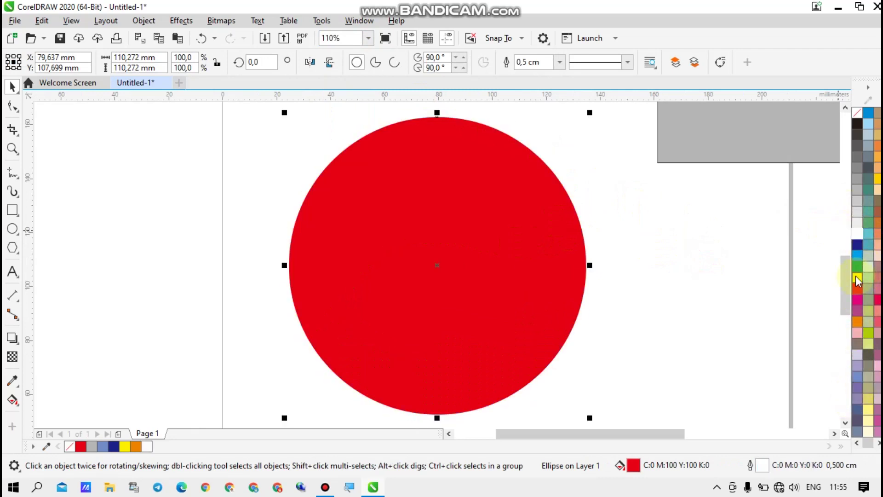
right_click(856, 276)
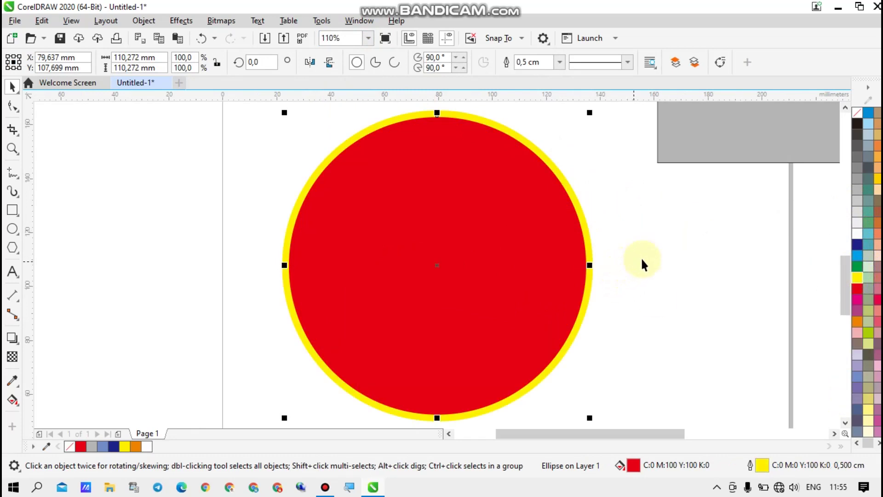
click(707, 258)
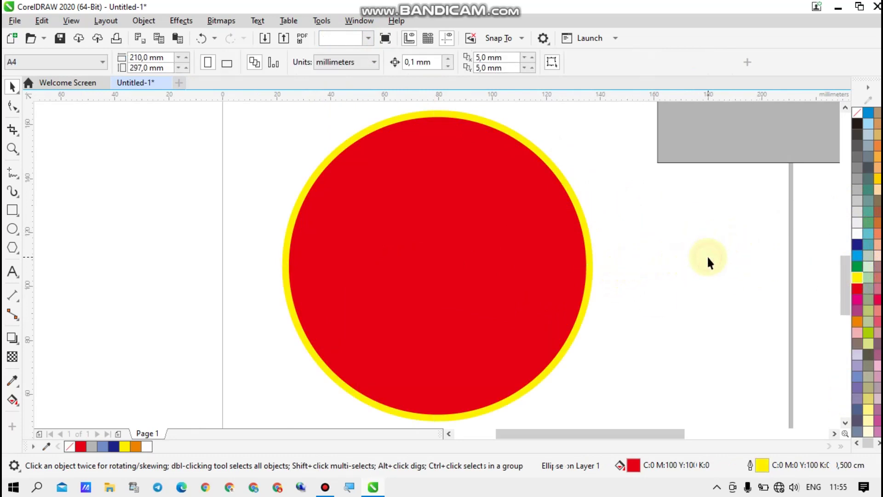
scroll(653, 290, down, 5)
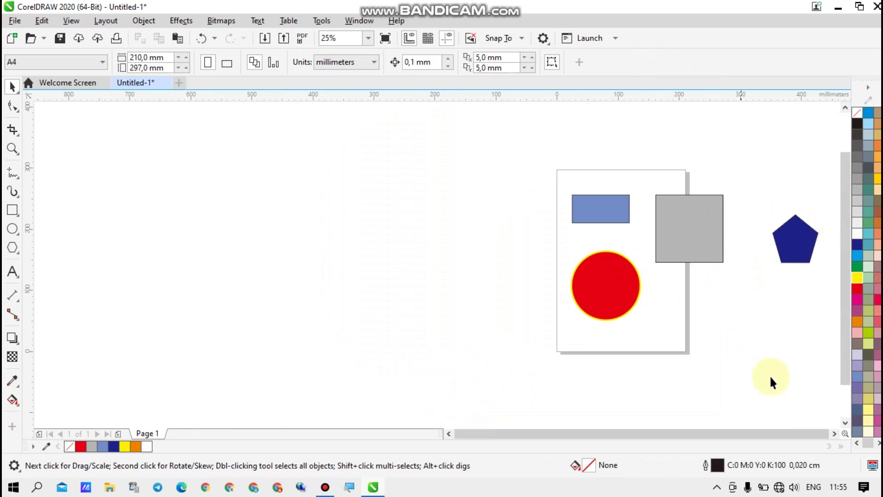
click(835, 434)
click(834, 434)
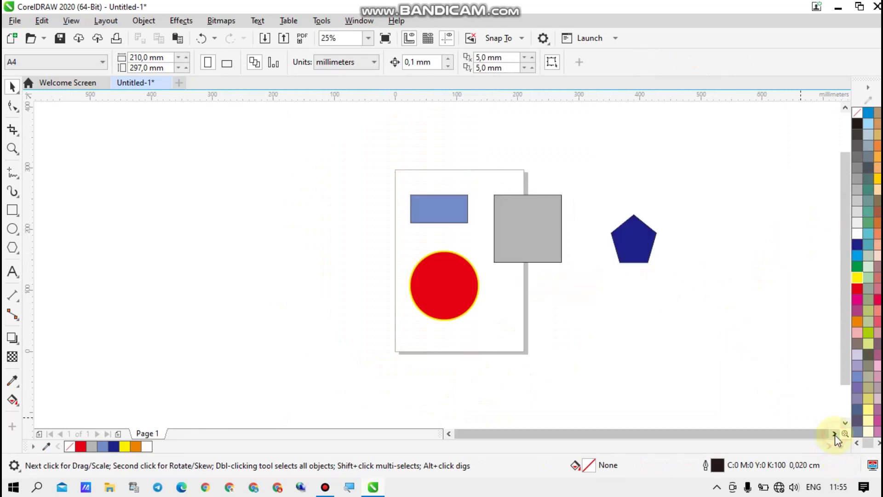